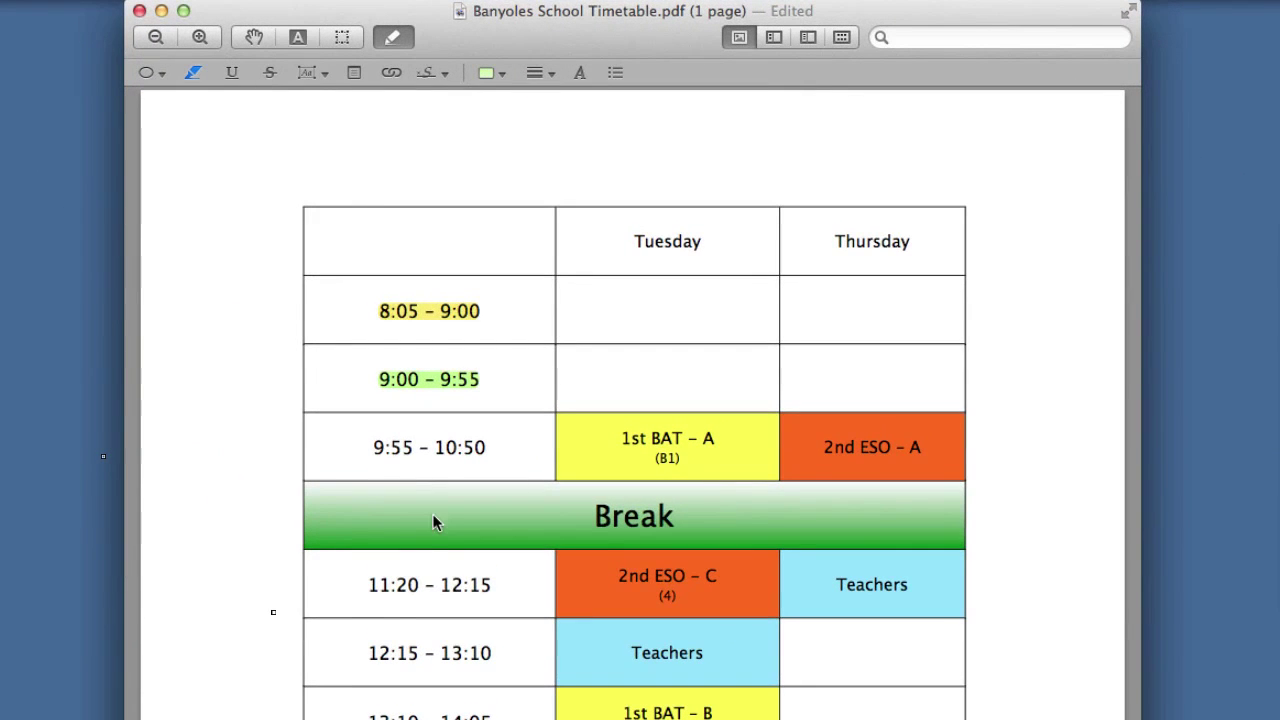
Highlight the 11:20 – 12:15 time in green and underline the 12:15 – 13:10 time in black.
drag(369, 584, 498, 580)
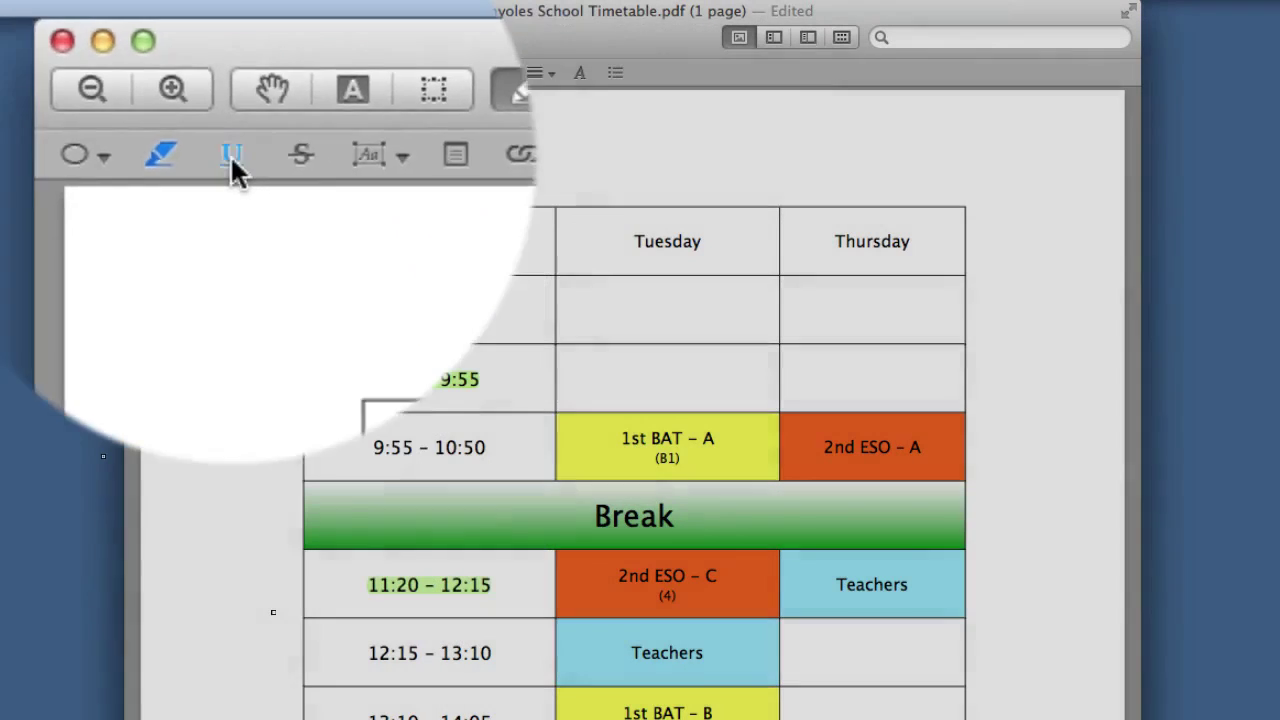
click(231, 72)
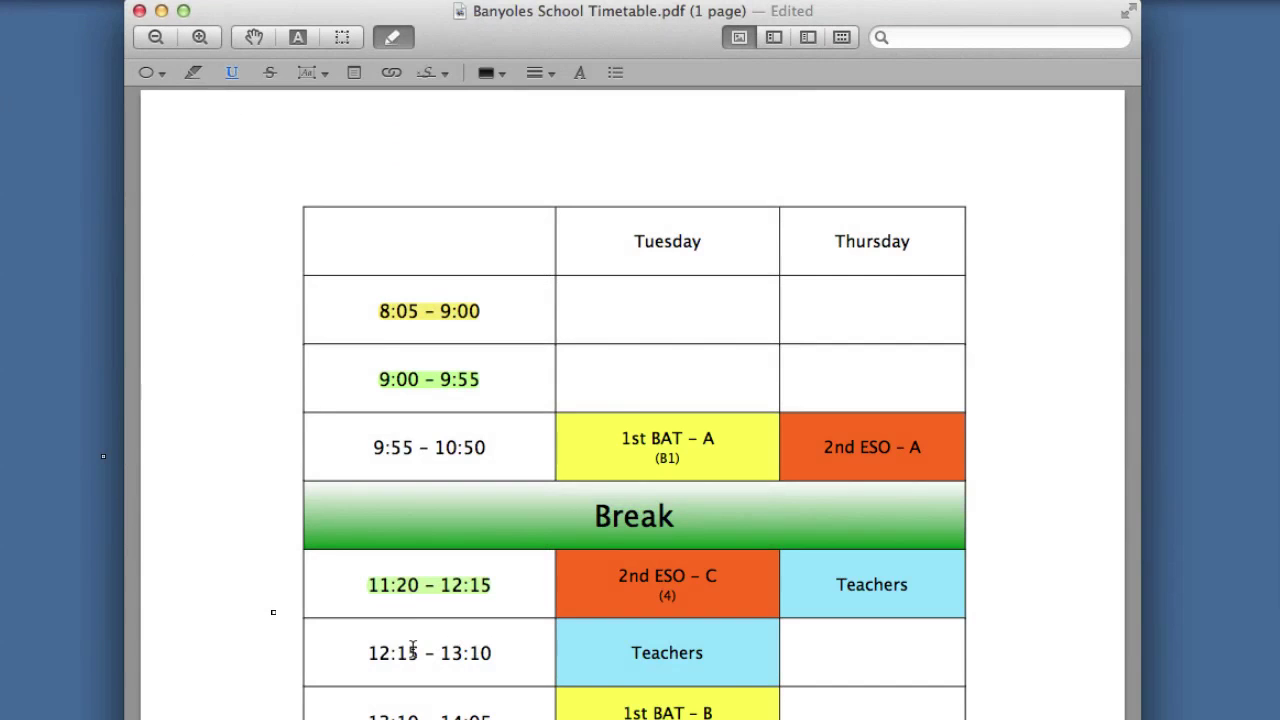
drag(366, 652, 495, 654)
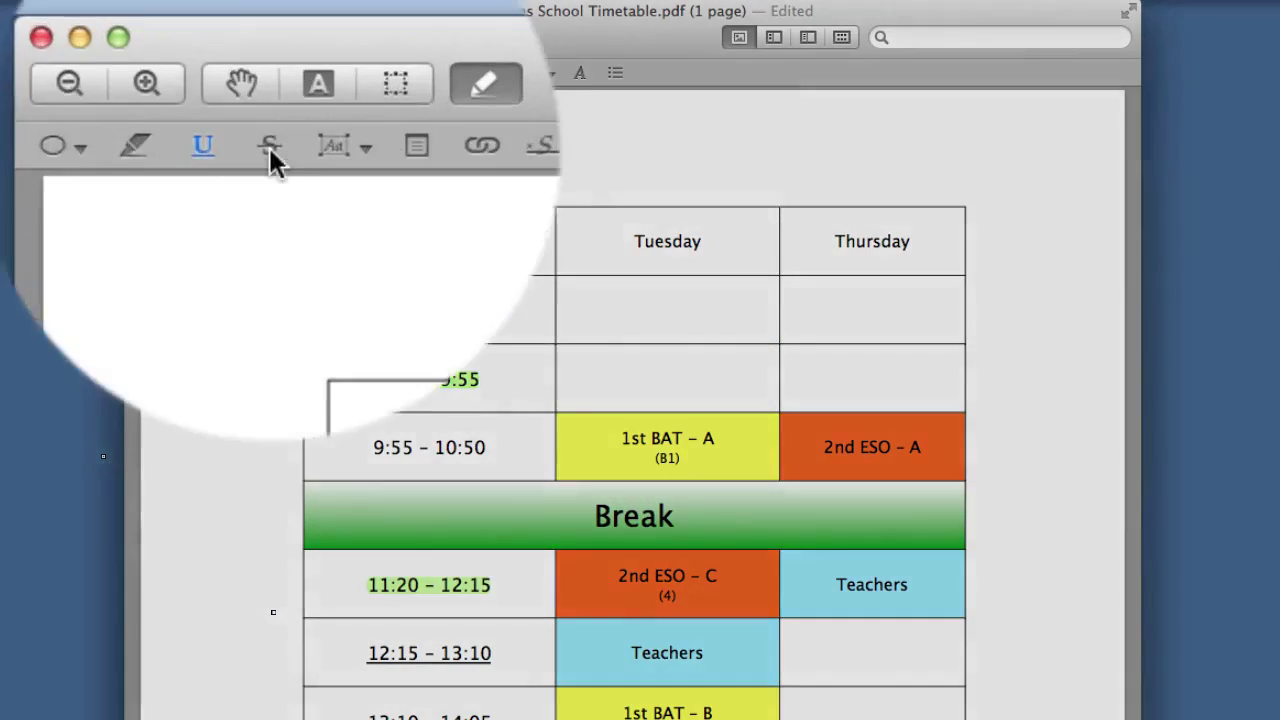
Strike through the Thursday heading in red and the Tuesday heading in orange.
click(269, 72)
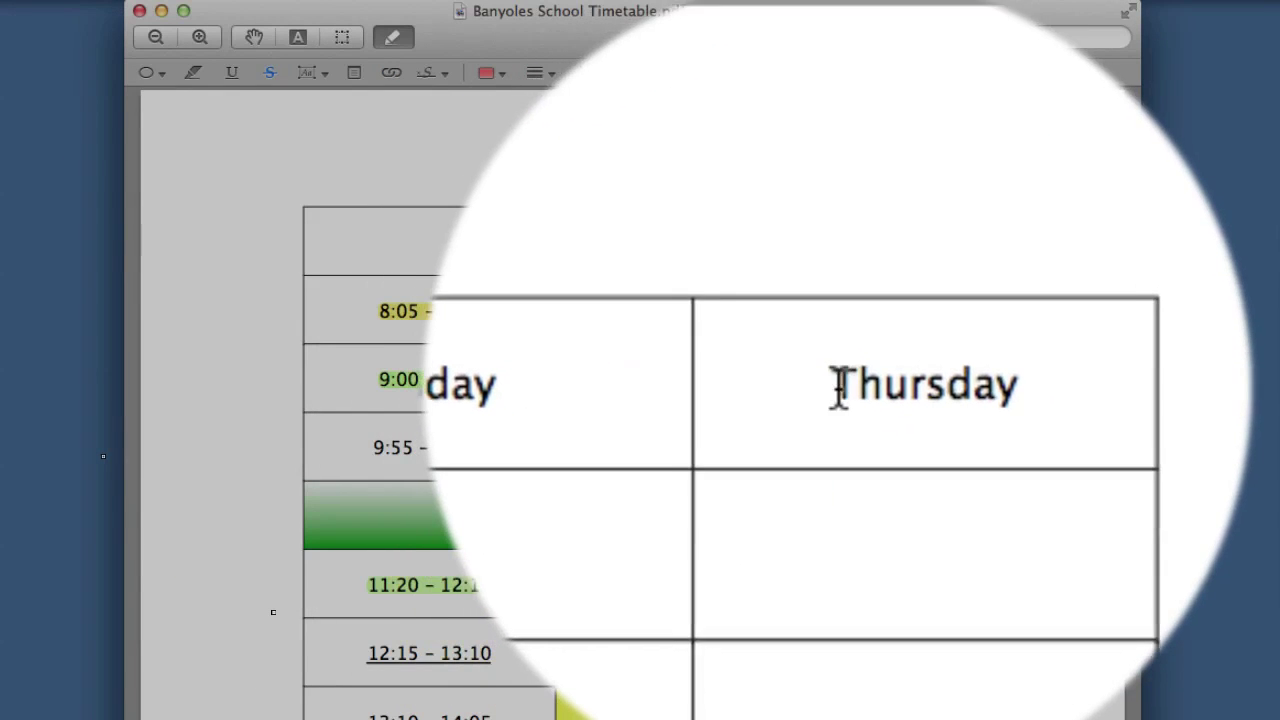
drag(835, 388, 940, 388)
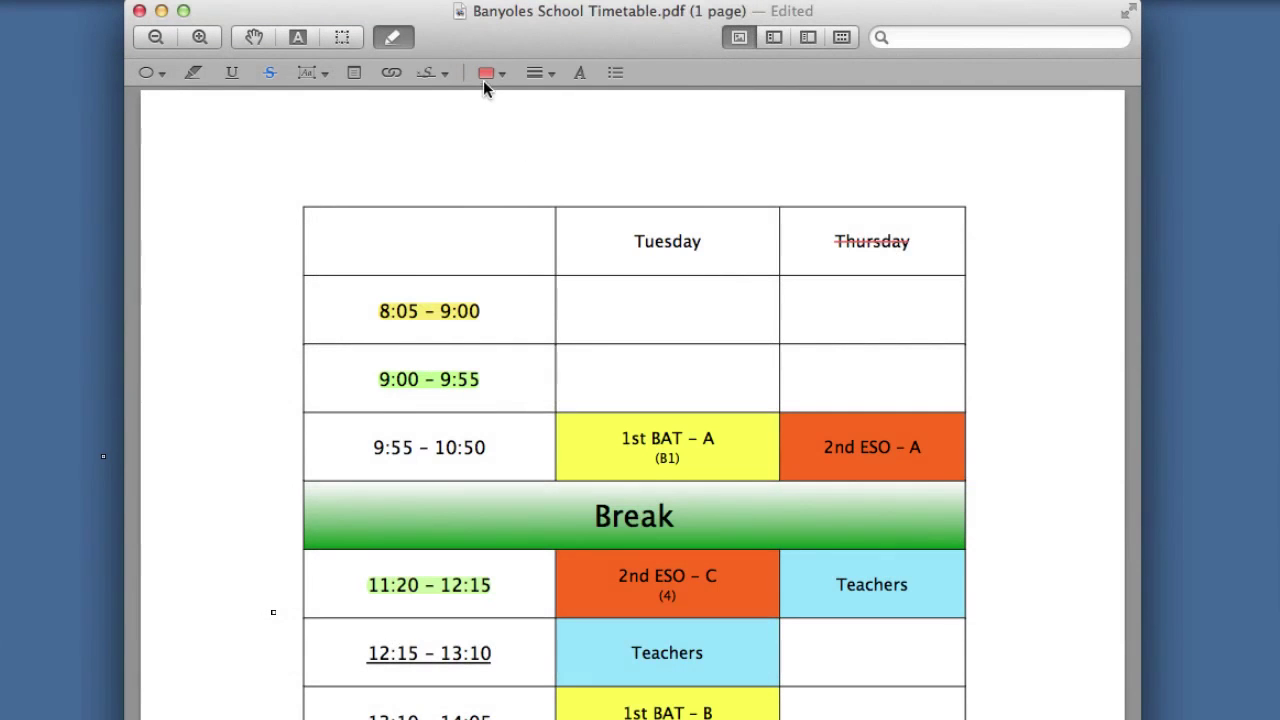
click(483, 72)
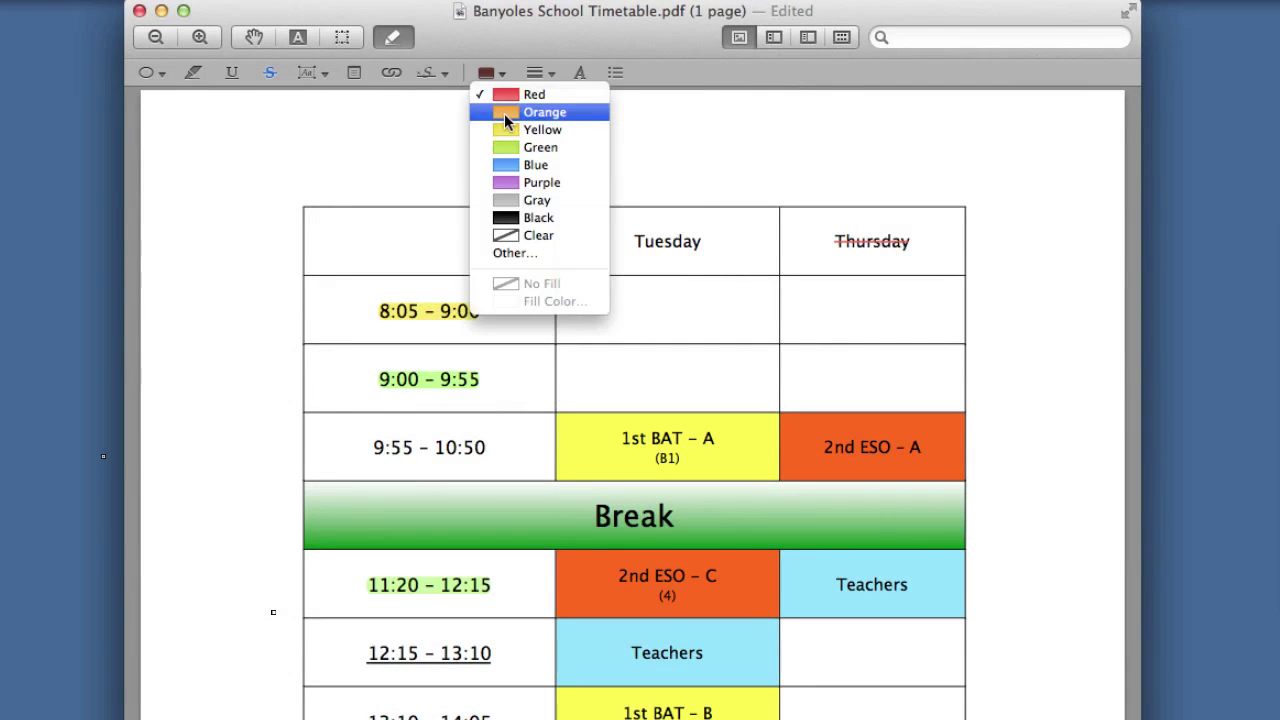
click(504, 113)
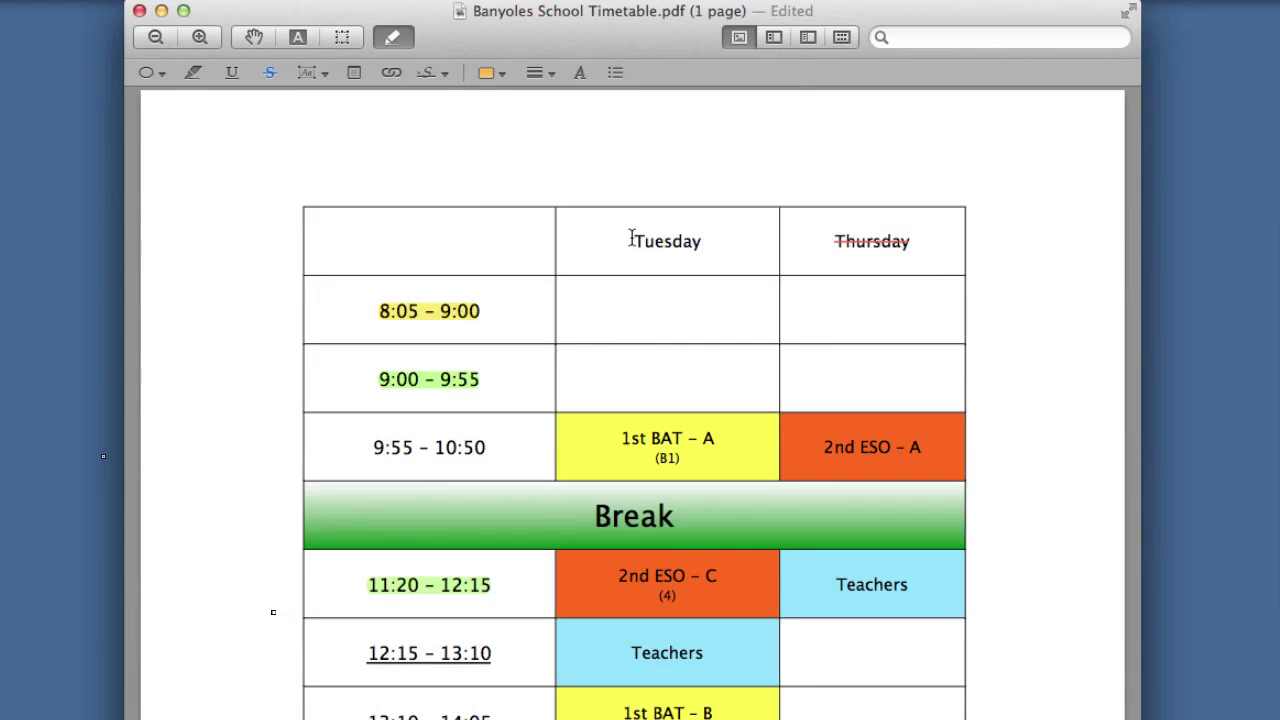
drag(631, 238, 712, 244)
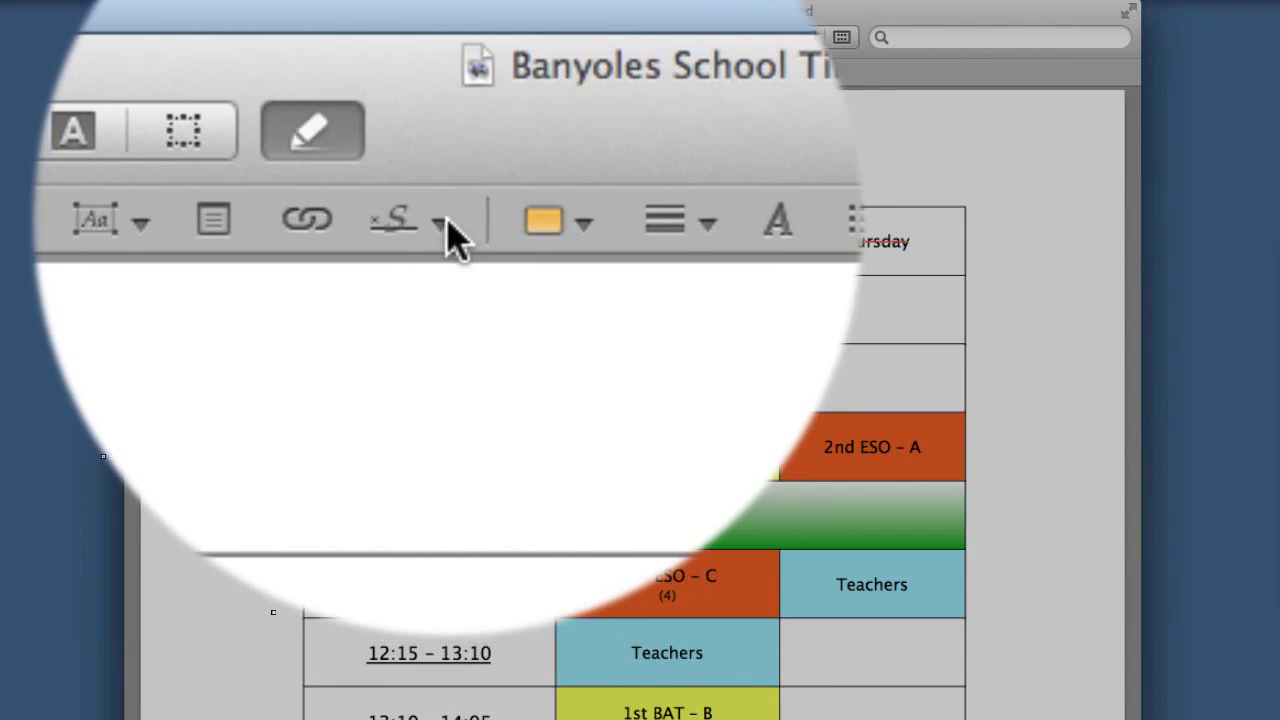
Capture a handwritten signature with the Mac's camera through the signature manager and accept it.
click(449, 225)
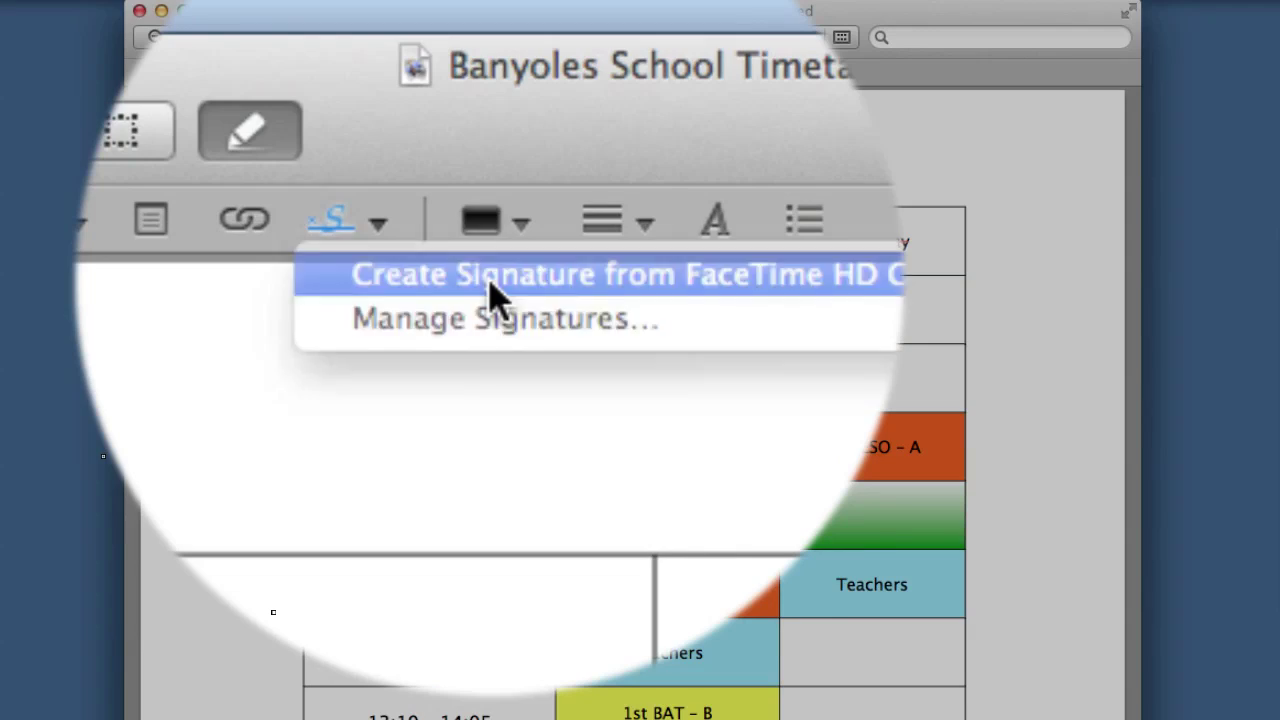
key(Escape)
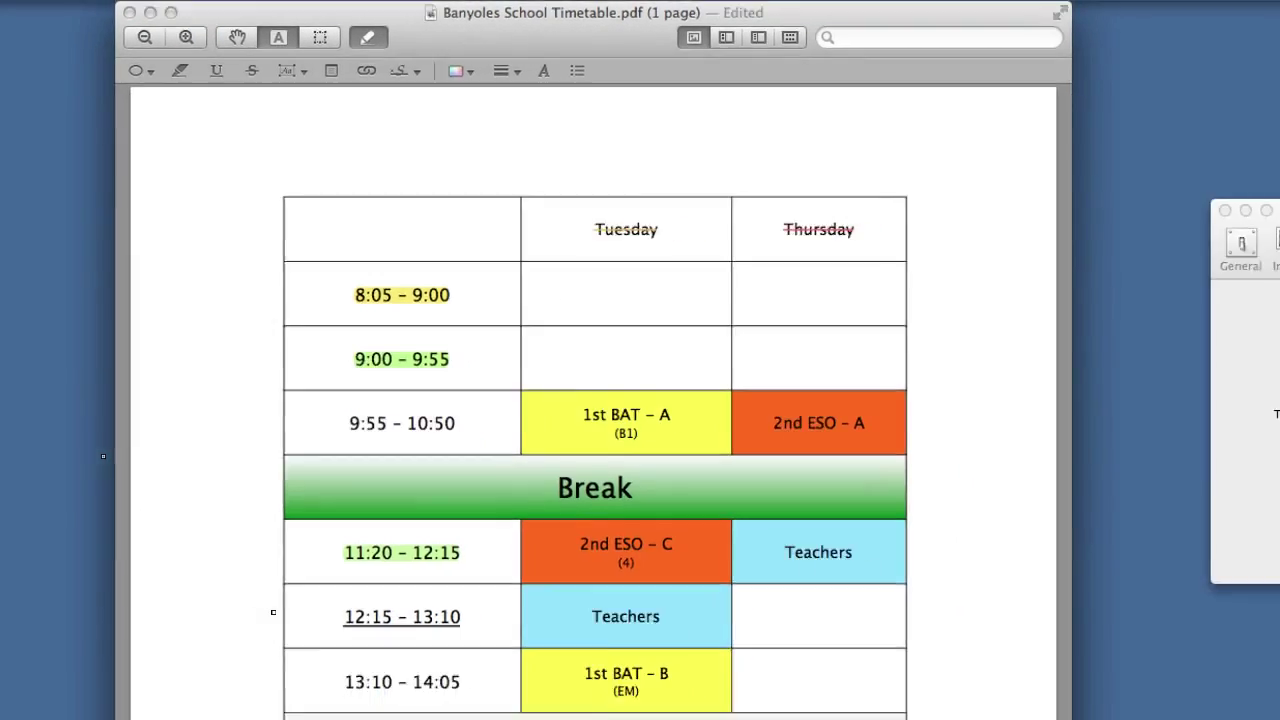
click(943, 307)
drag(831, 558, 865, 490)
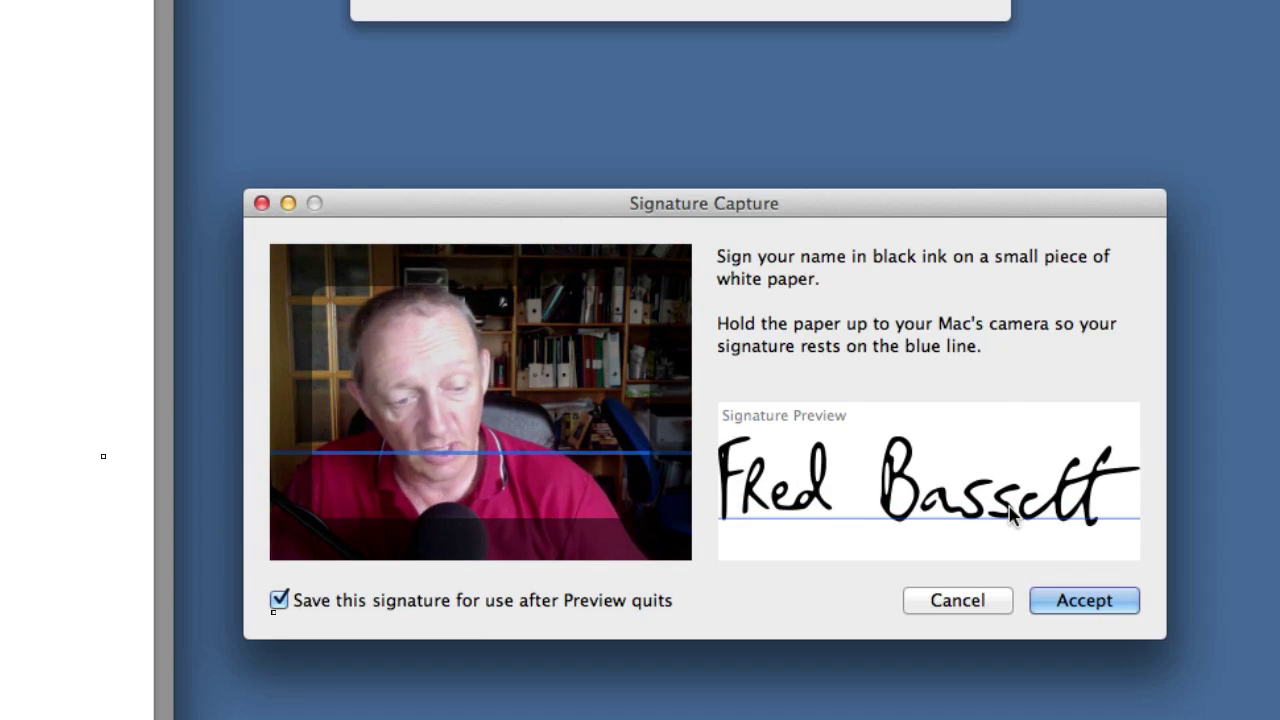
click(1084, 604)
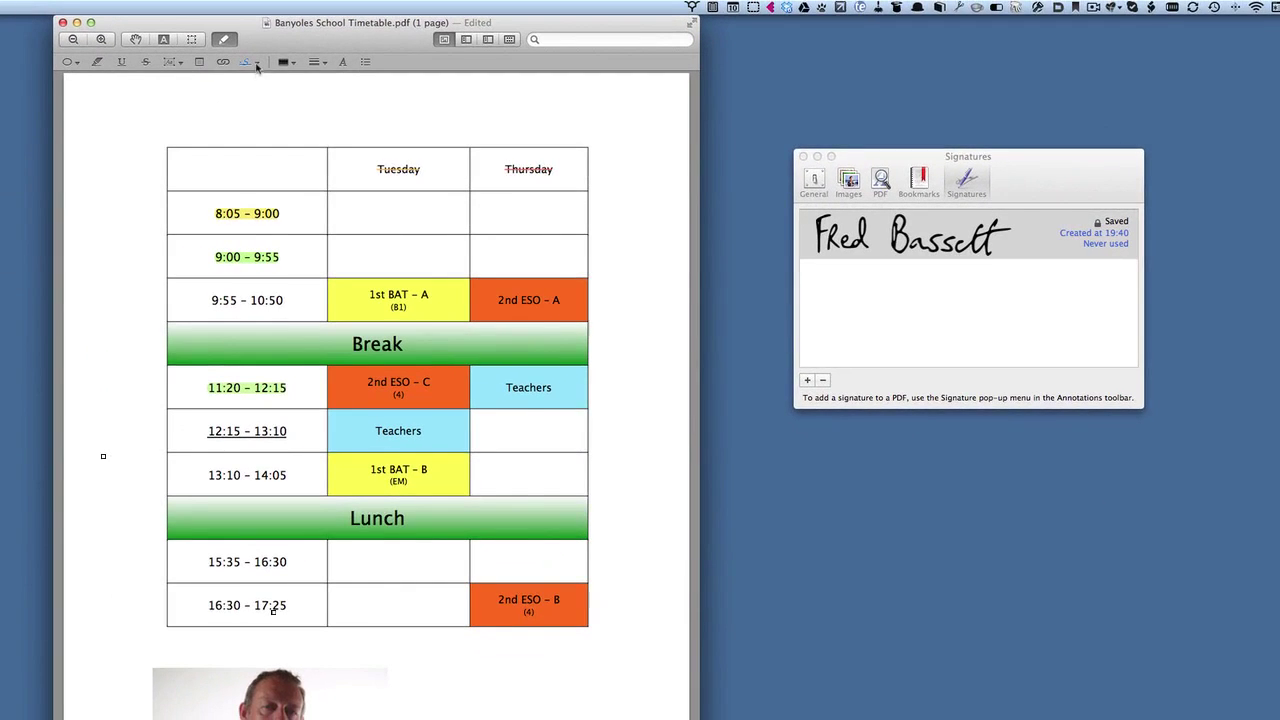
Insert the saved signature below the timetable, starting over the upper edge of the photo.
click(248, 64)
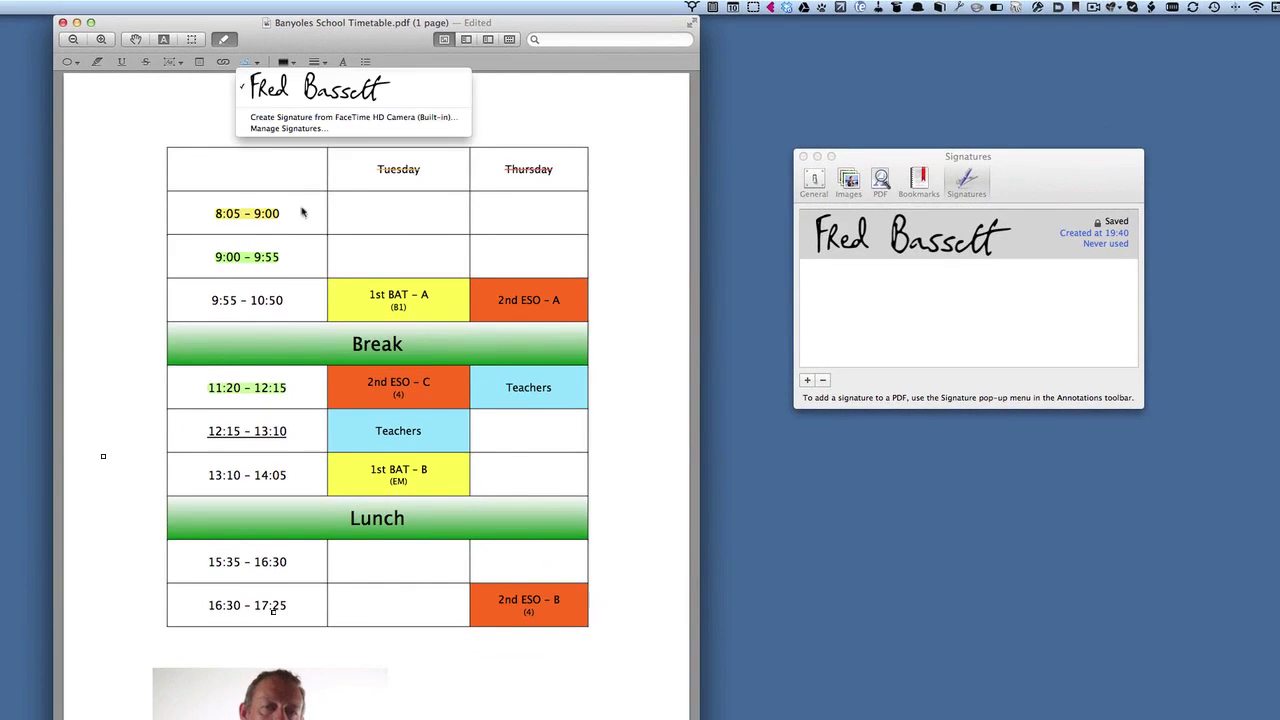
click(300, 93)
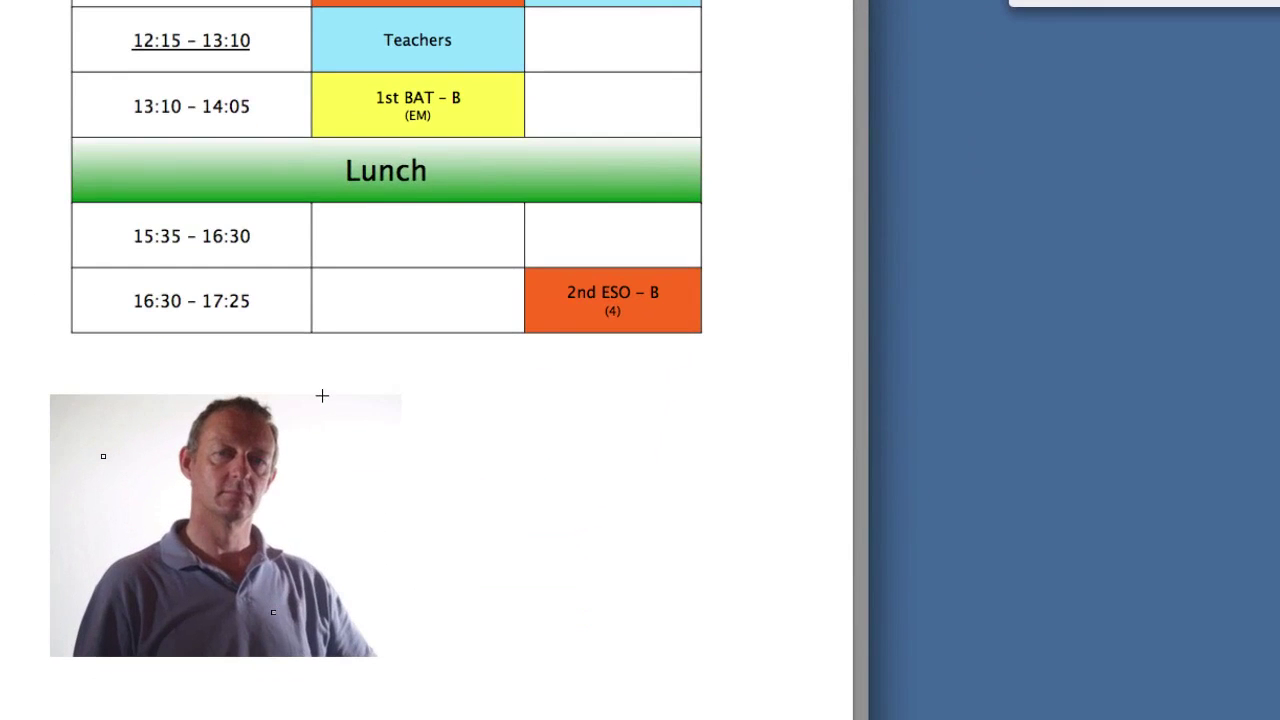
mouse_move(322, 396)
mouse_down()
mouse_move(491, 491)
mouse_move(462, 482)
mouse_up()
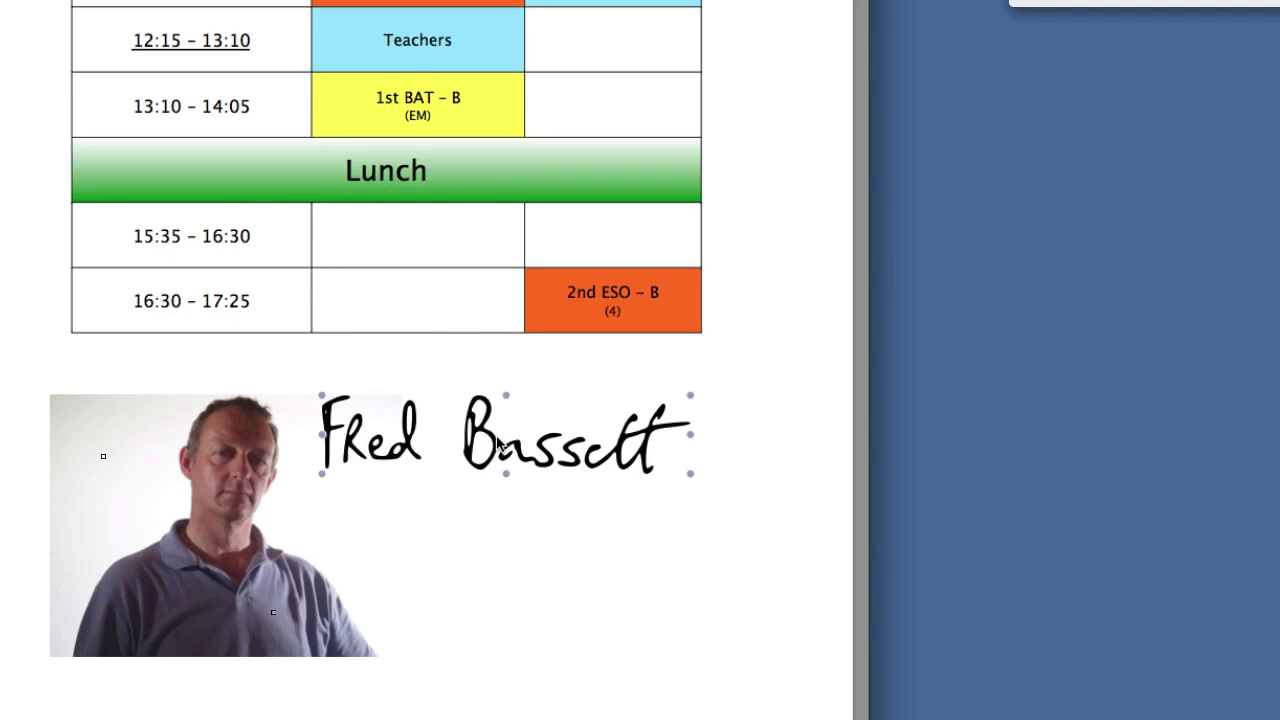
Move the signature over the last timetable rows, onto the photo, and finally into the blank space beside the photo's lower part.
drag(497, 440, 506, 281)
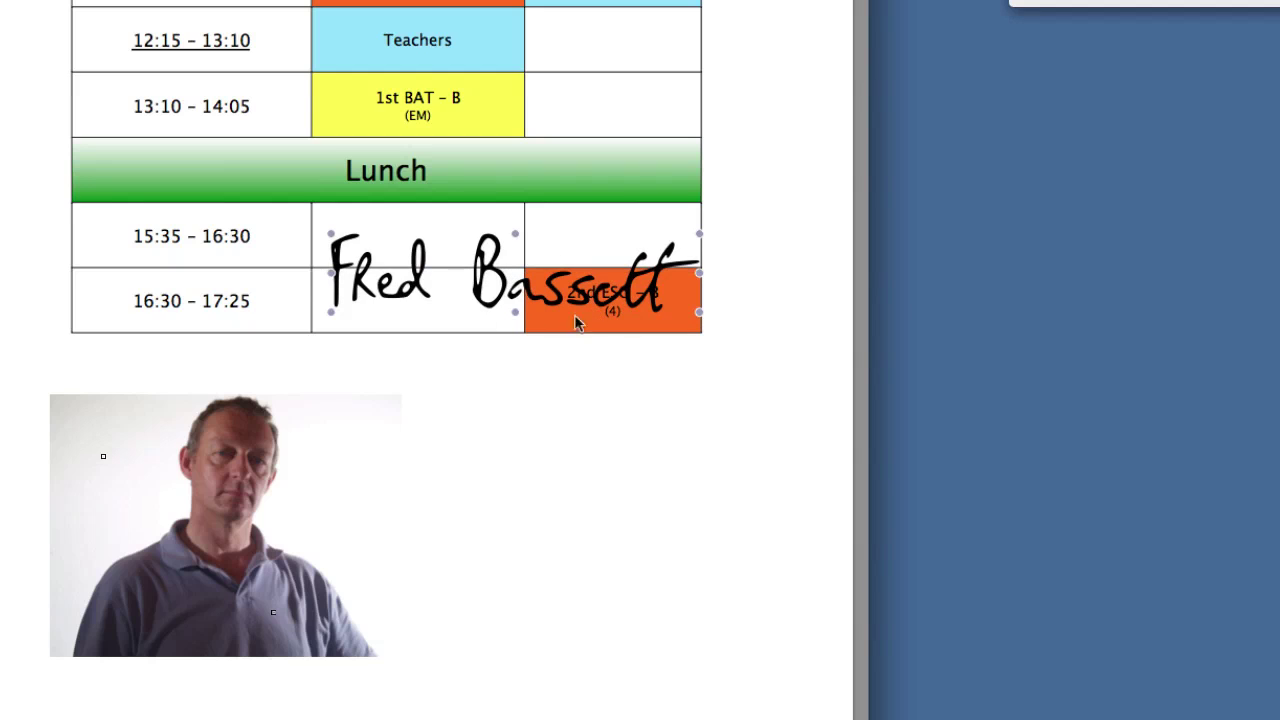
mouse_move(485, 258)
mouse_down()
mouse_move(445, 272)
mouse_move(455, 300)
mouse_move(391, 430)
mouse_move(190, 620)
mouse_up()
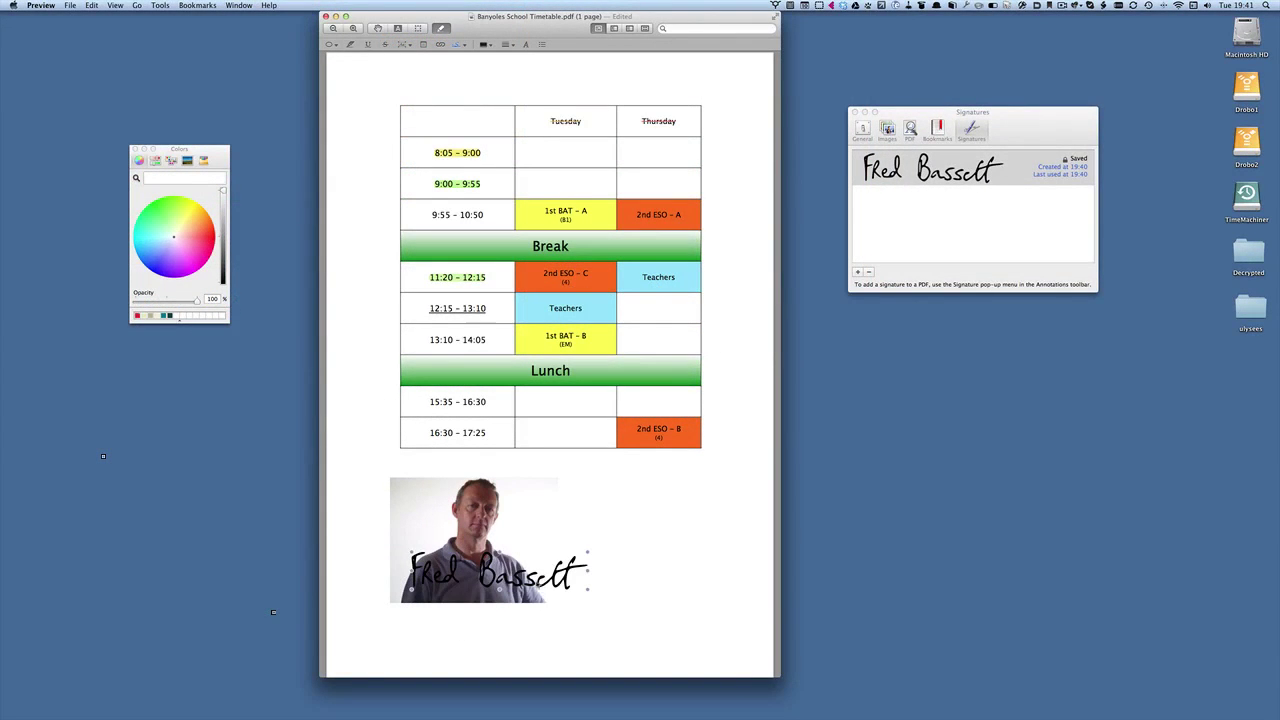
drag(505, 578, 655, 592)
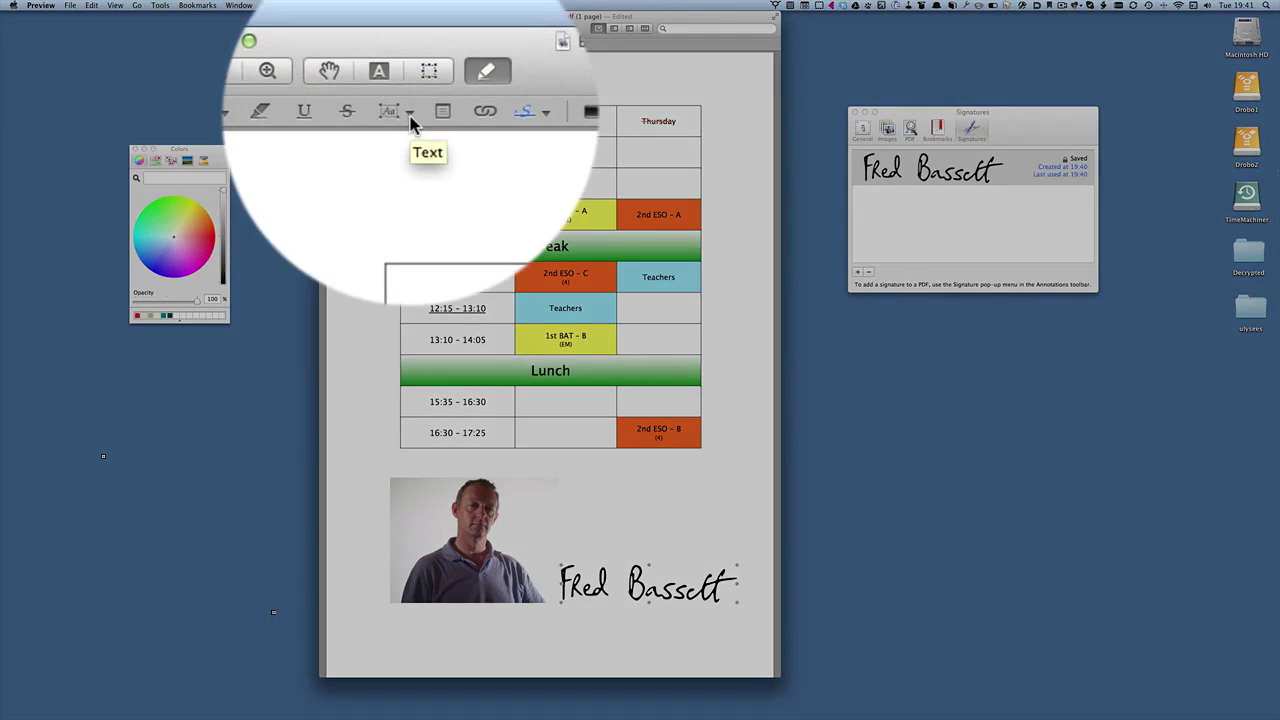
Draw a large thought bubble rising from the man's head in the photo over the lower timetable rows.
click(410, 116)
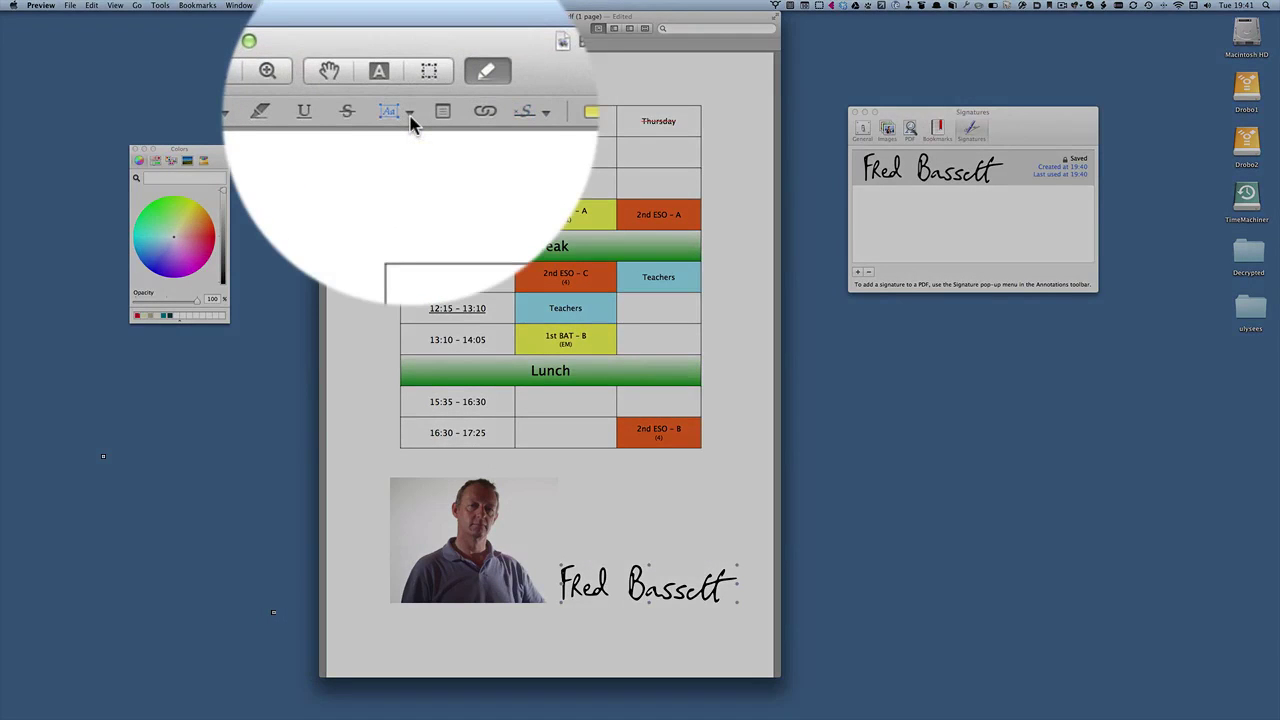
click(410, 116)
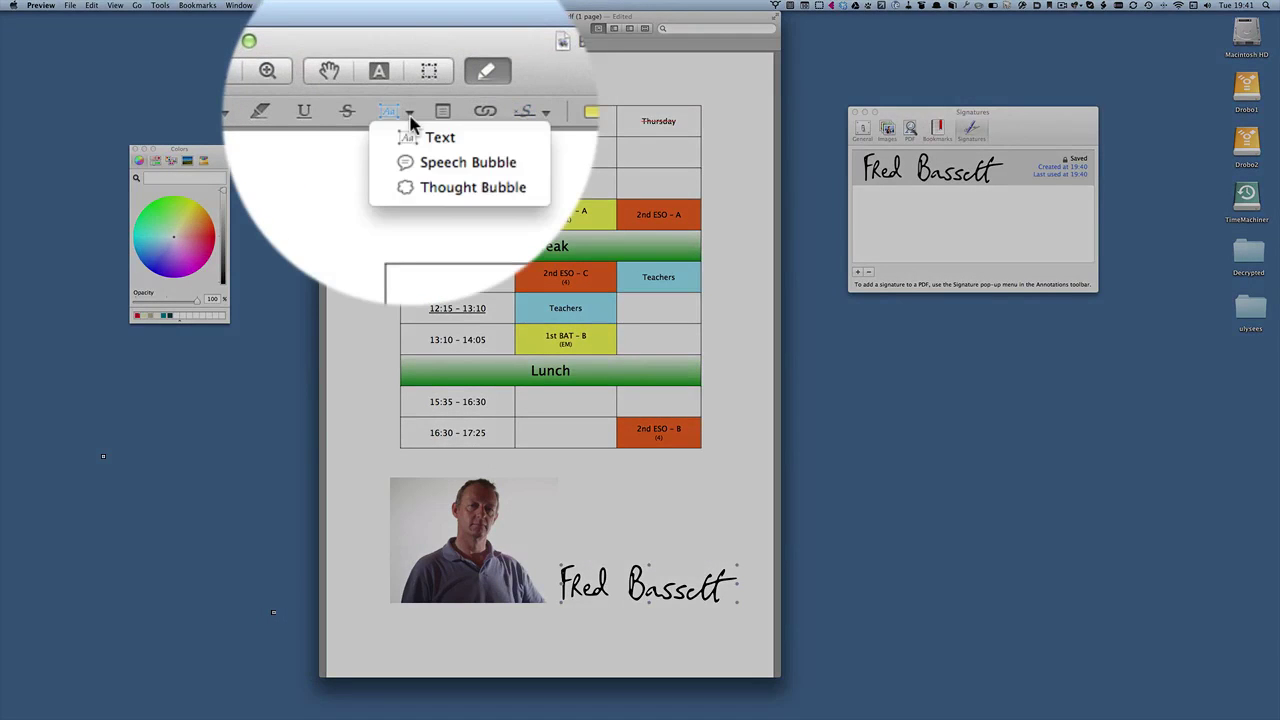
click(437, 188)
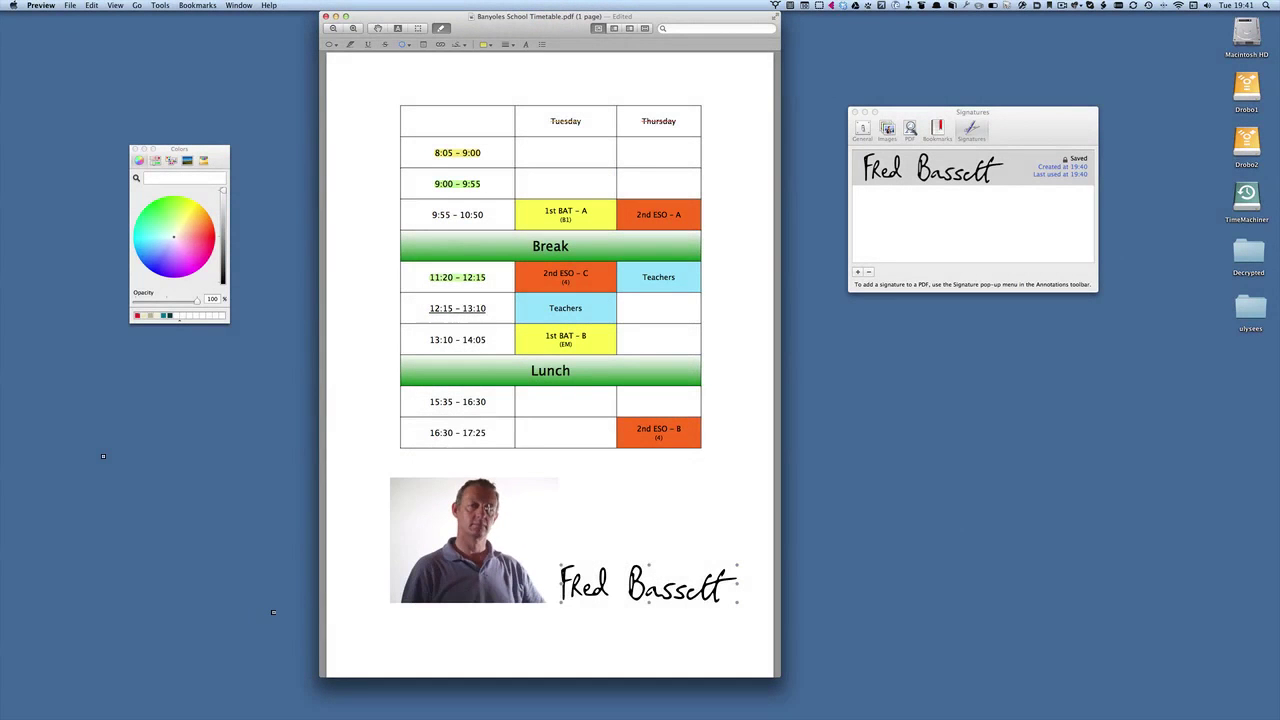
drag(500, 485, 732, 285)
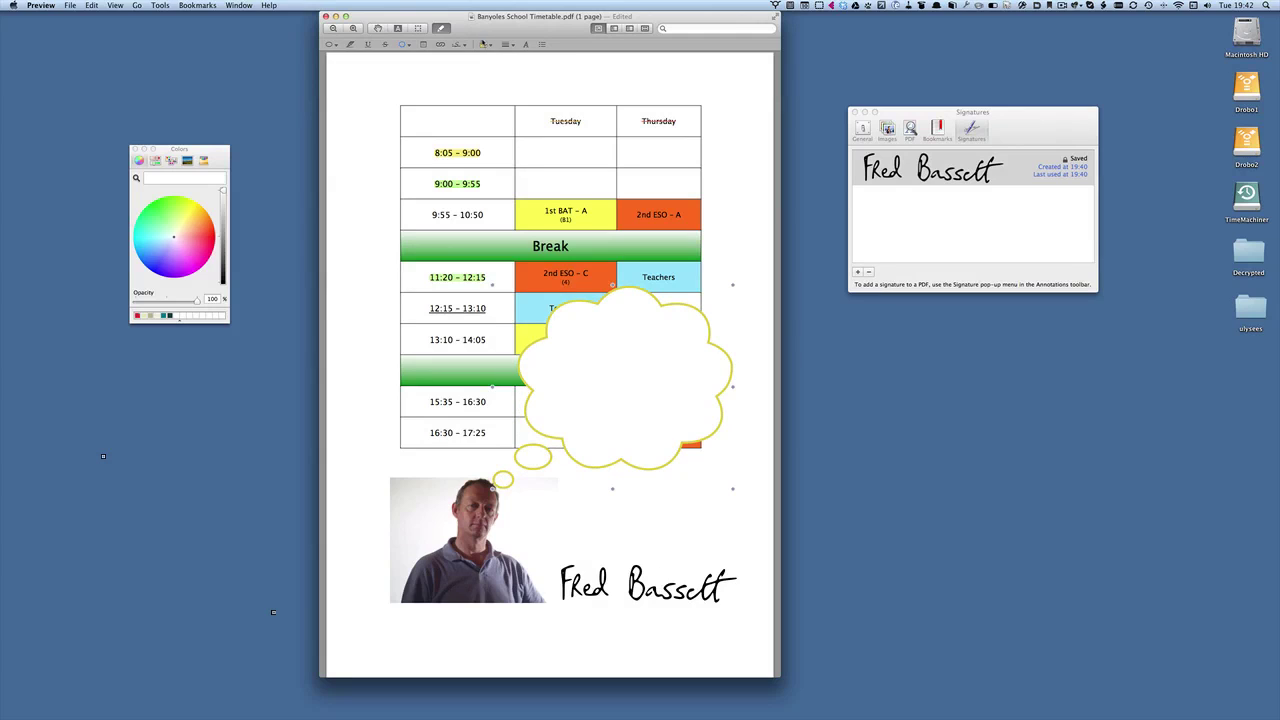
Set the thought bubble's outline to black and enter "Signatures in Preview" inside it.
click(484, 44)
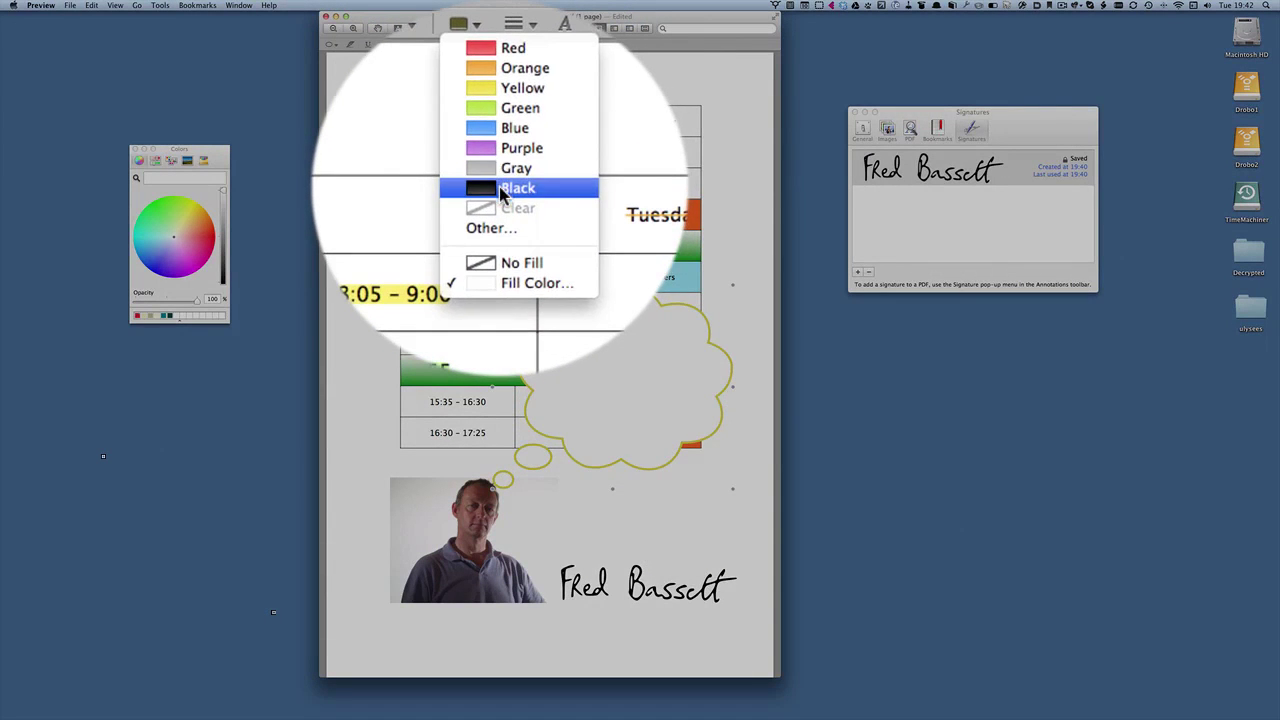
click(499, 188)
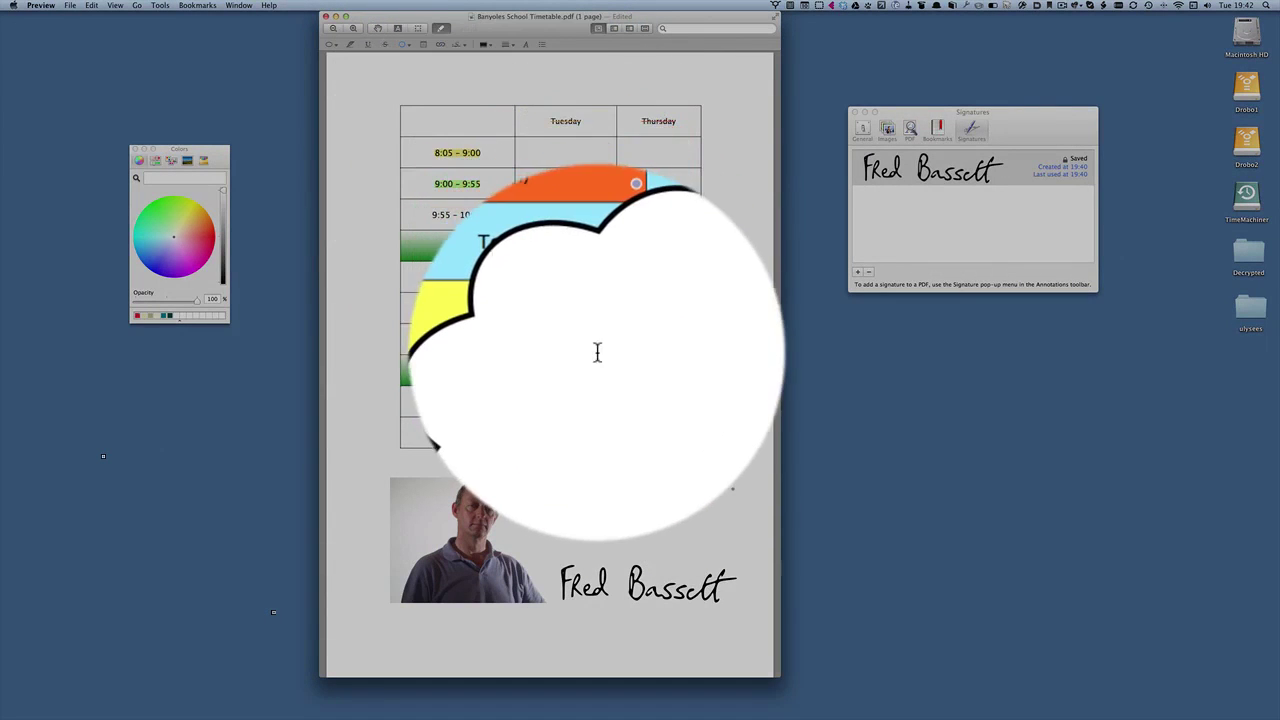
text(Signatures in Preview)
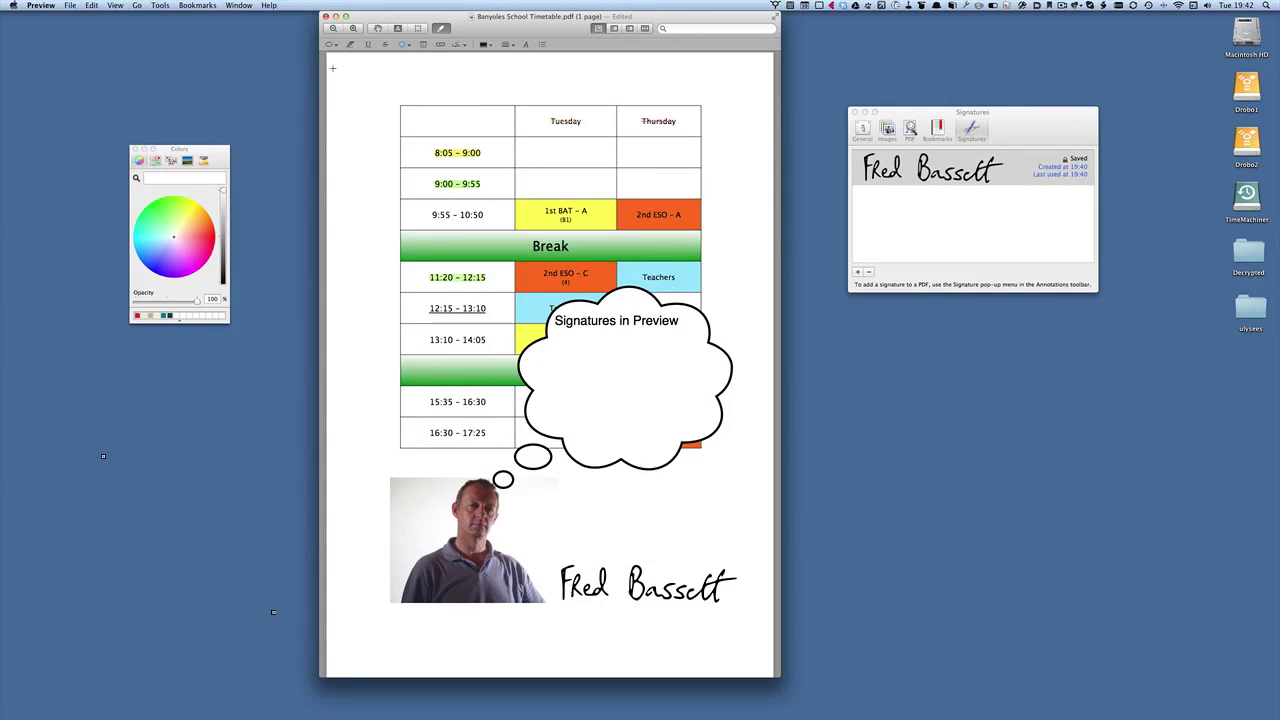
Draw a speech bubble over the lower time-column rows, on the opposite side from the thought bubble.
click(402, 45)
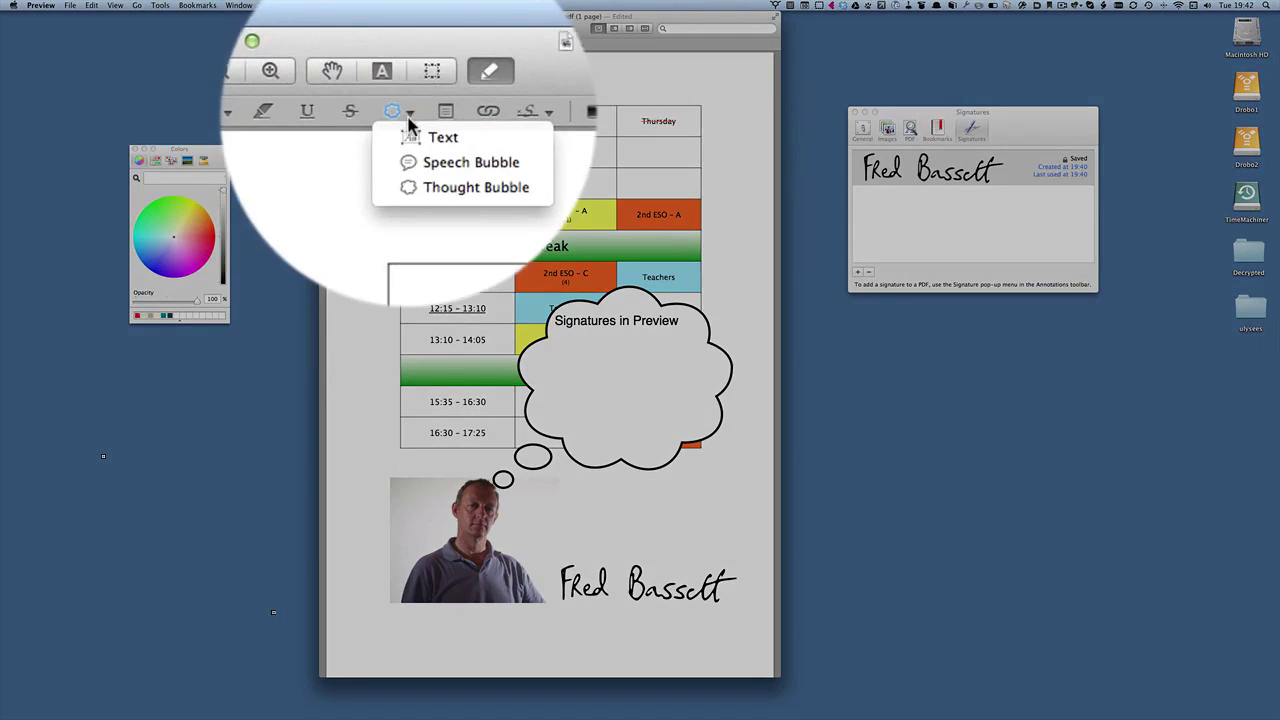
click(412, 66)
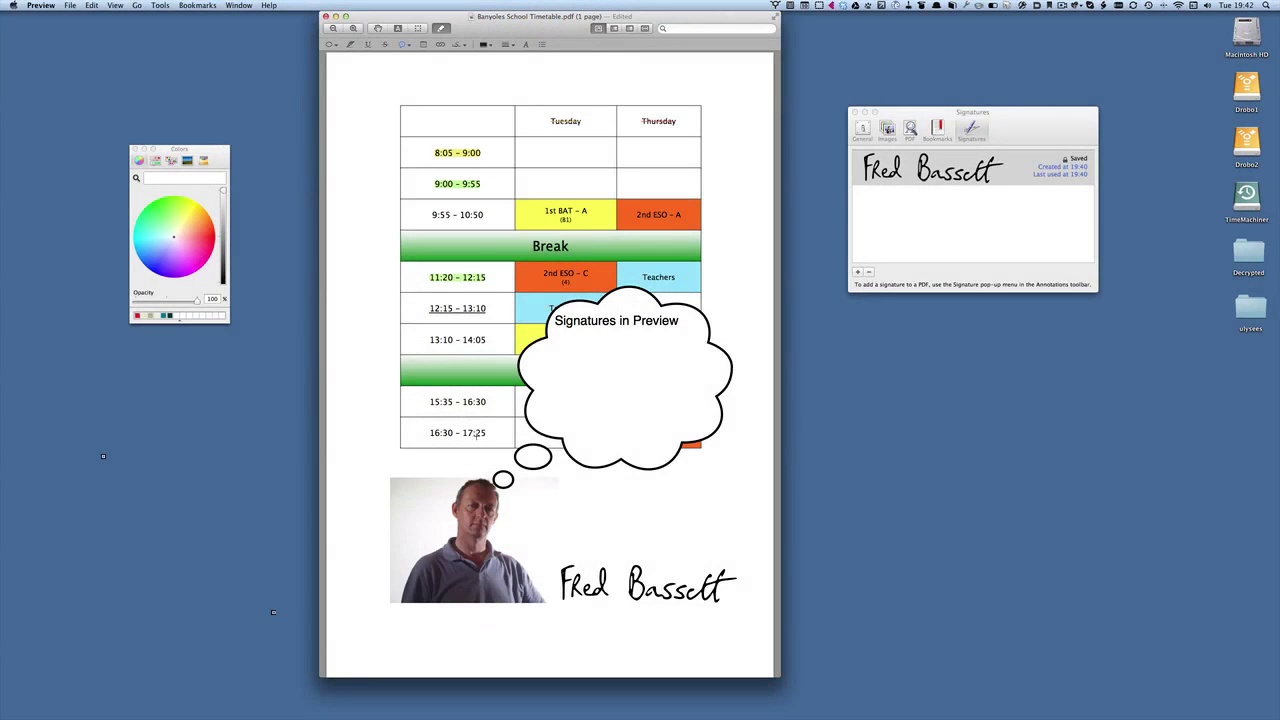
drag(376, 343, 330, 369)
Enter "Hello Mac20Q" and "Viewers" on two lines in the speech bubble and stretch it down to the man's head.
text(Hello Mac20Q)
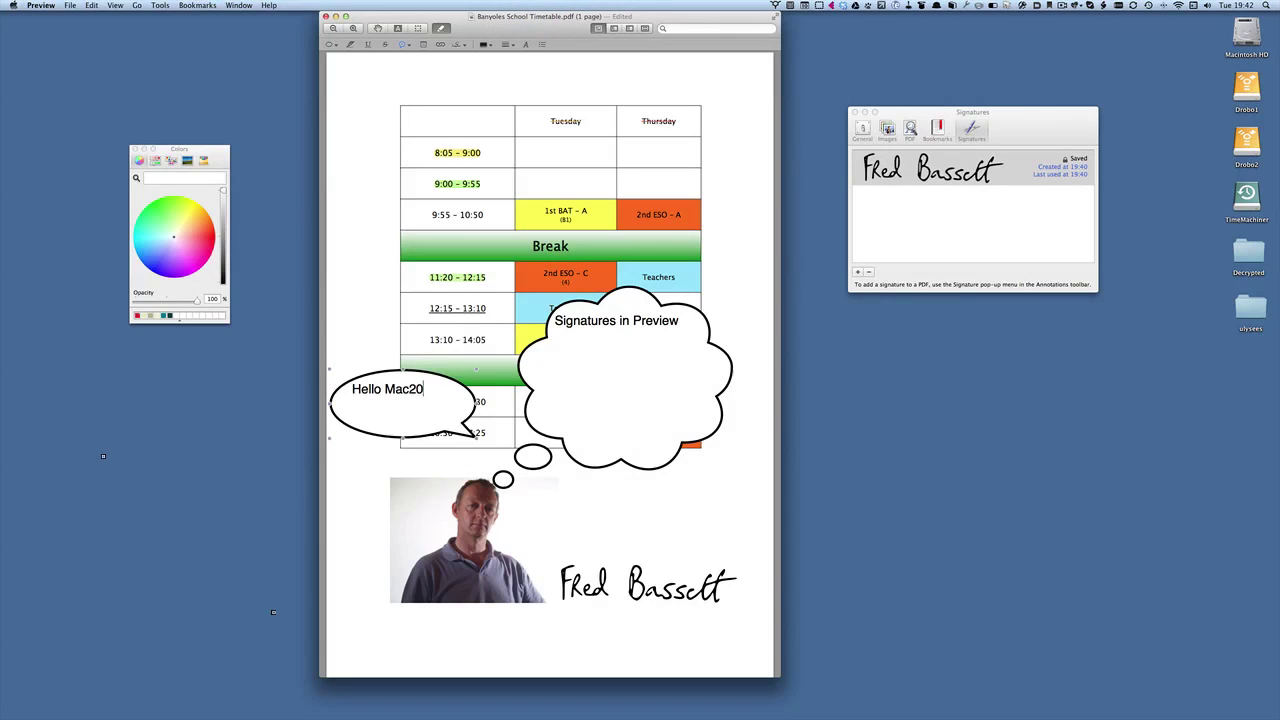
key(Return)
text(E)
key(BackSpace)
text(Viewers)
drag(477, 441, 467, 472)
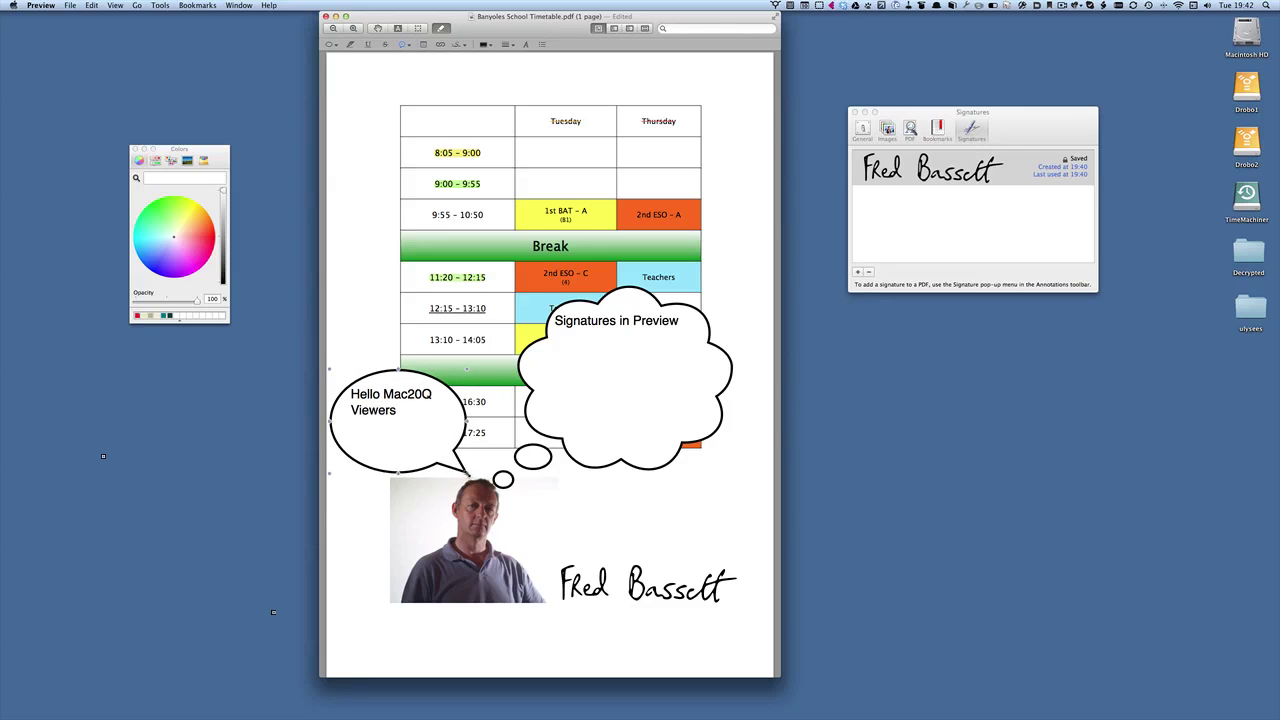